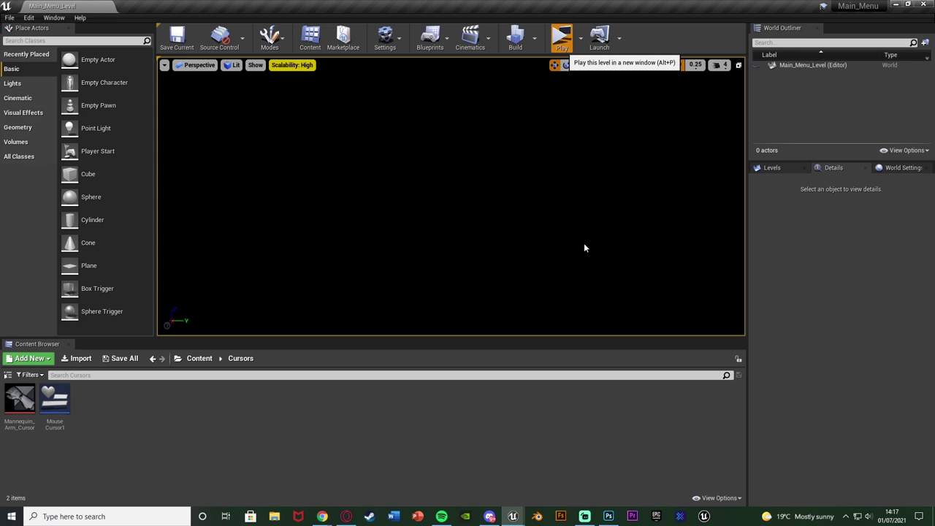
- Test-play the main menu level twice, starting the game and running forward briefly before stopping each time
left_click(562, 37)
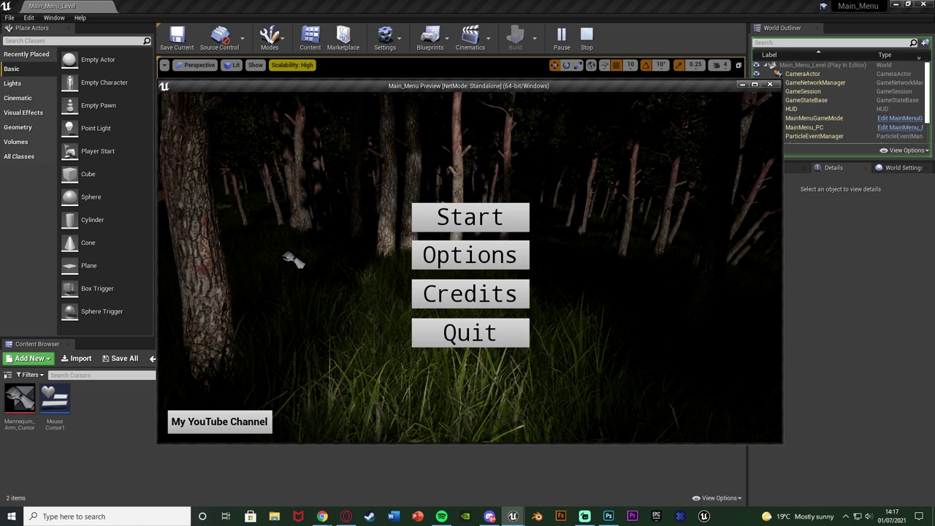
left_click(488, 219)
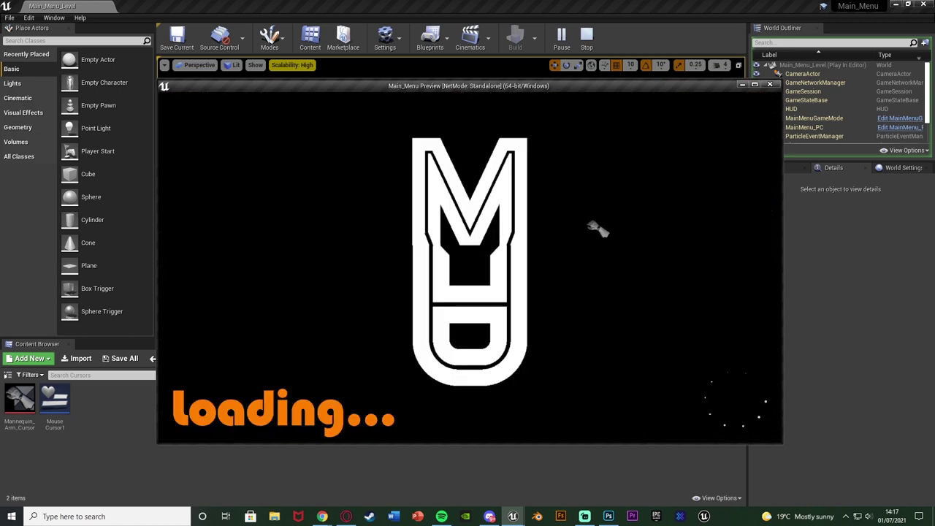
key("w")
key("Escape")
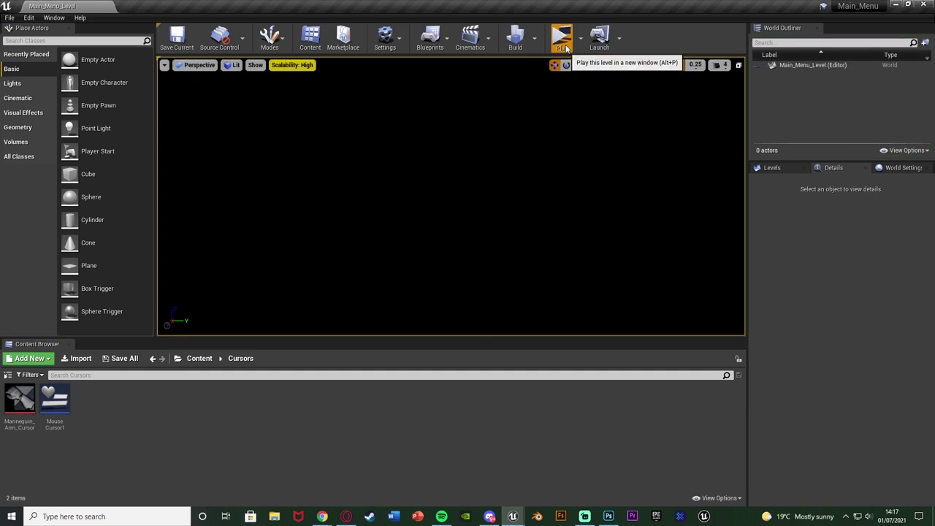
left_click(561, 36)
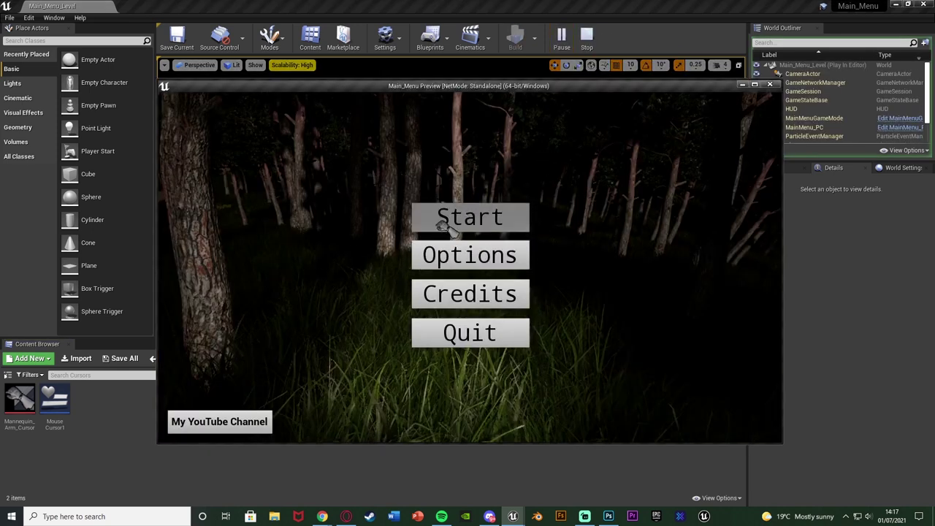
left_click(473, 221)
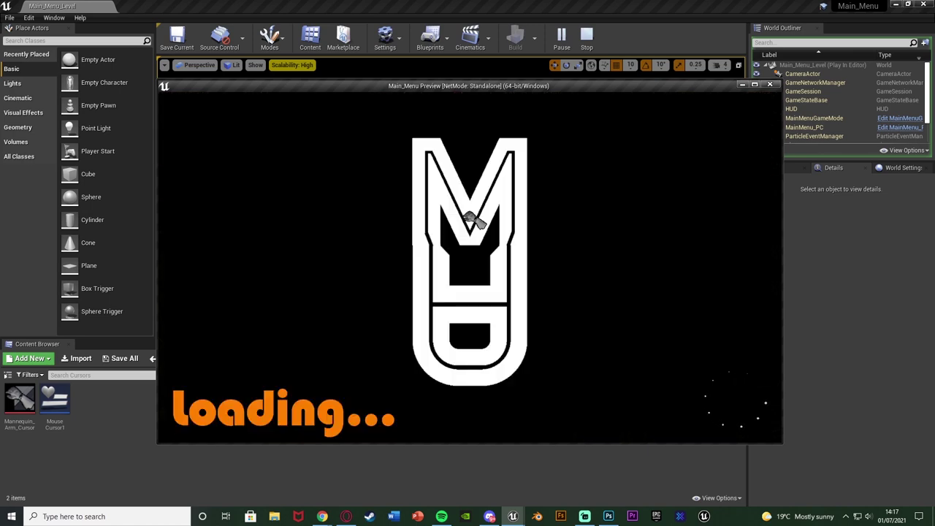
key("w")
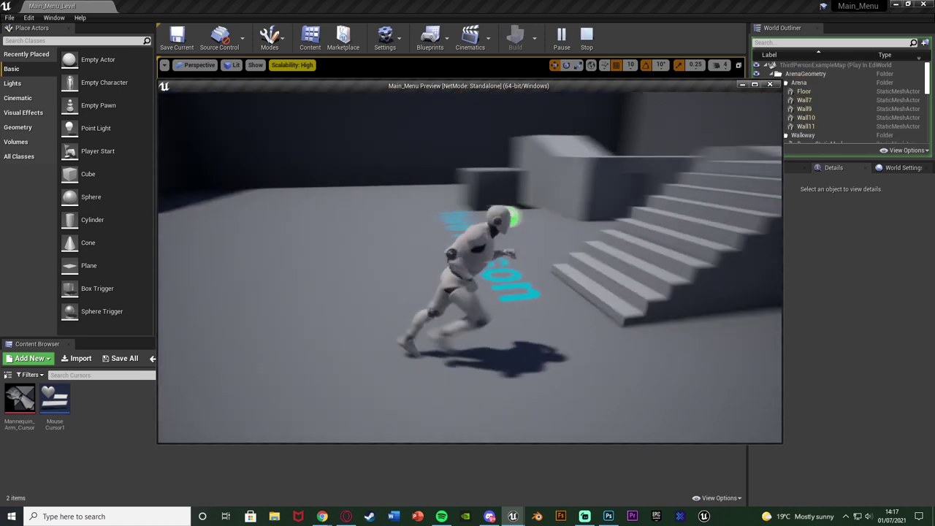
key("Escape")
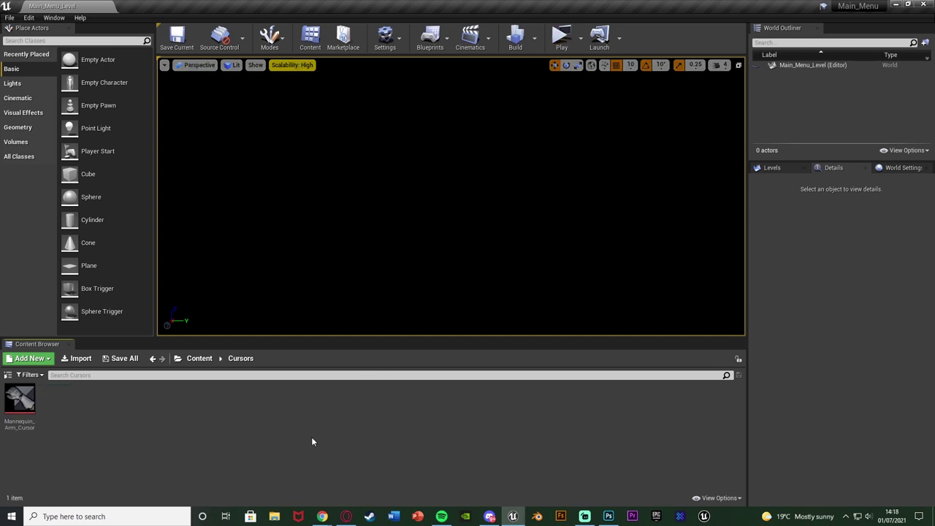
- Switch to Photoshop and draw a rectangular selection around a mannequin figure in Thumbnail.jpg
left_click(608, 517)
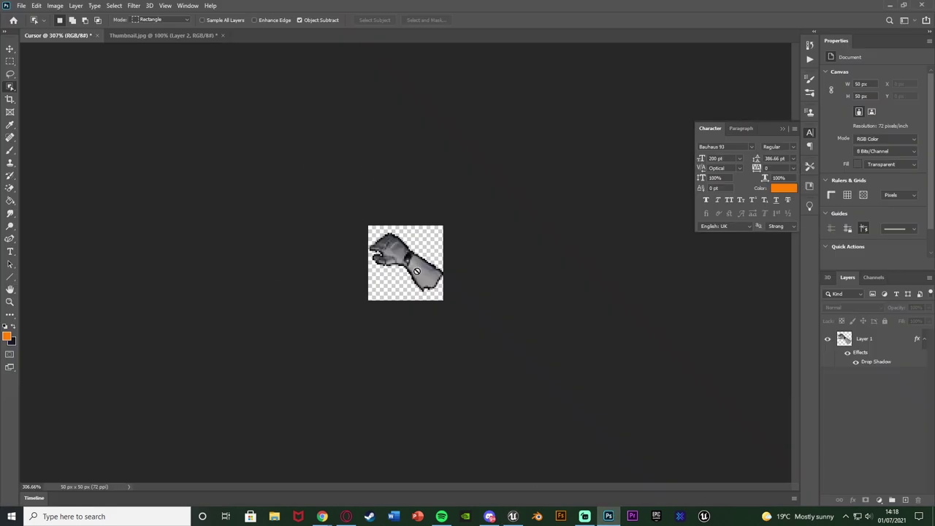
key("v")
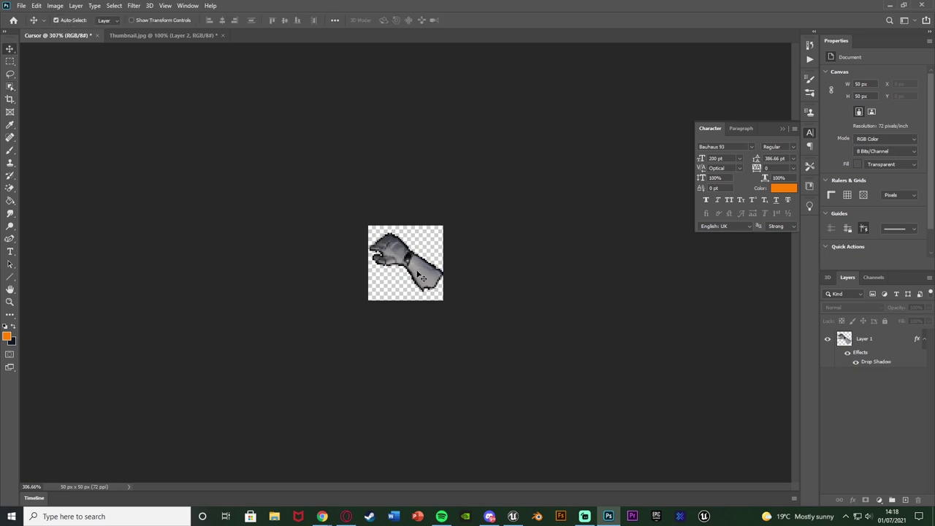
left_click(164, 35)
scroll(415, 204, "up", 3, "alt")
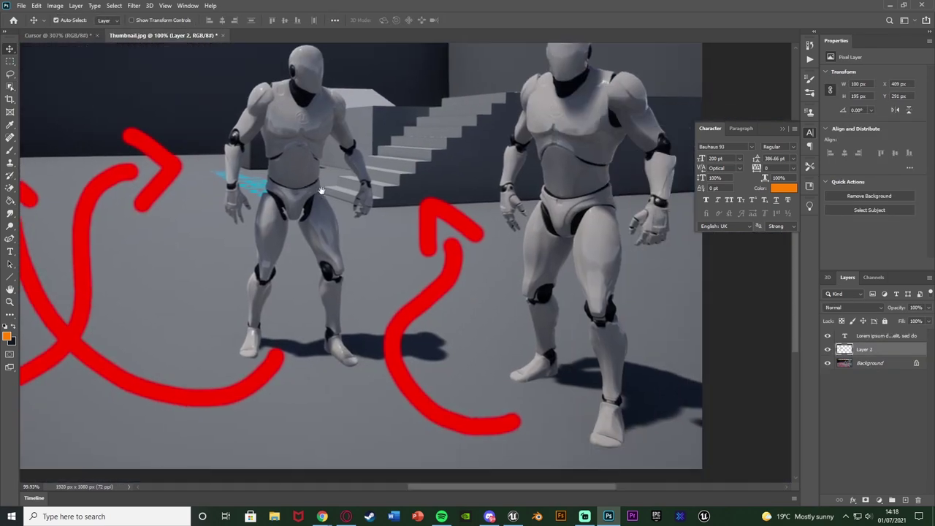
scroll(415, 204, "down", 1, "alt")
key("m")
left_click_drag(439, 159, 511, 276)
right_click(466, 201)
key("Escape")
- Return to the 50 × 50 Cursor document and close the floating Character panel
key("v")
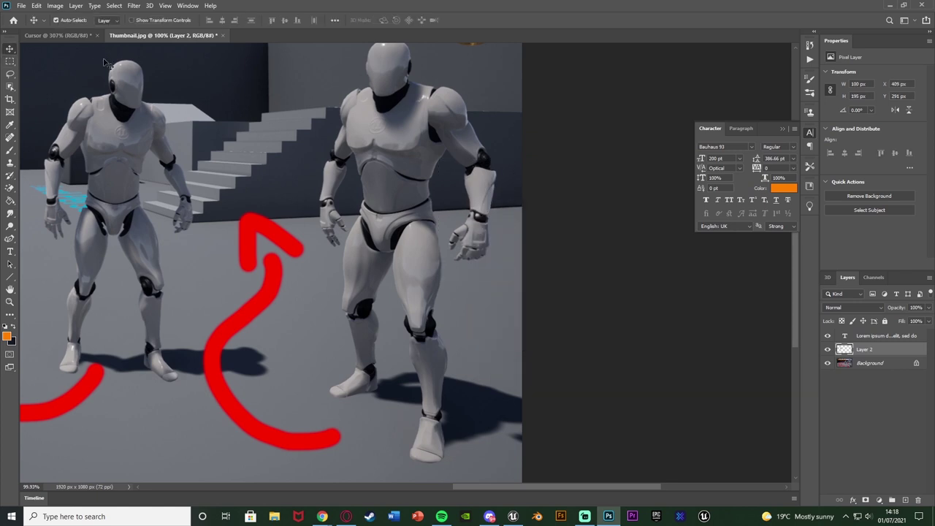
left_click(52, 34)
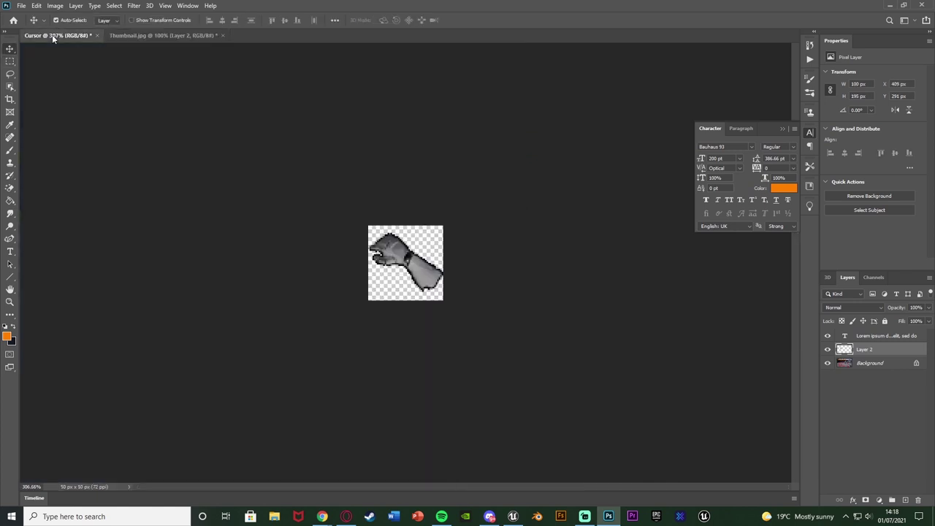
left_click(809, 133)
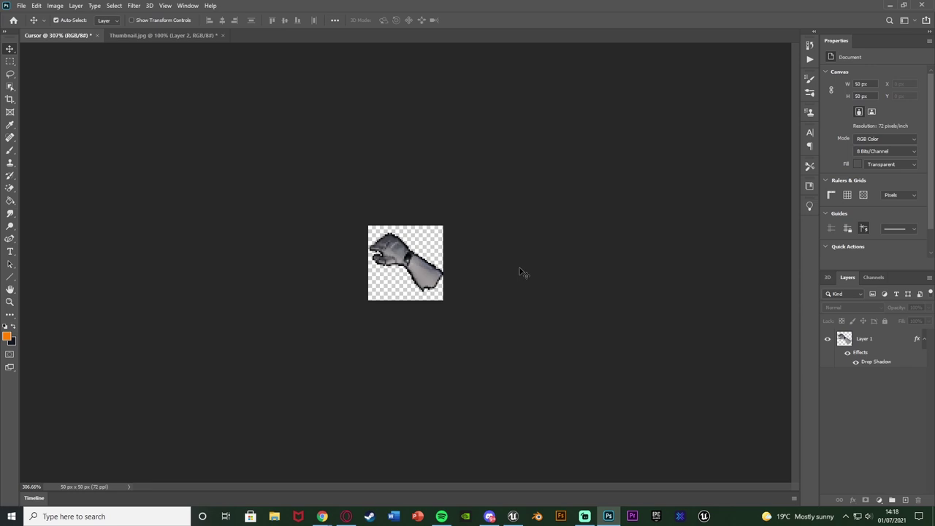
- Minimise Photoshop and open the Mannequin_Arm_Cursor texture in Unreal to inspect it
left_click(891, 5)
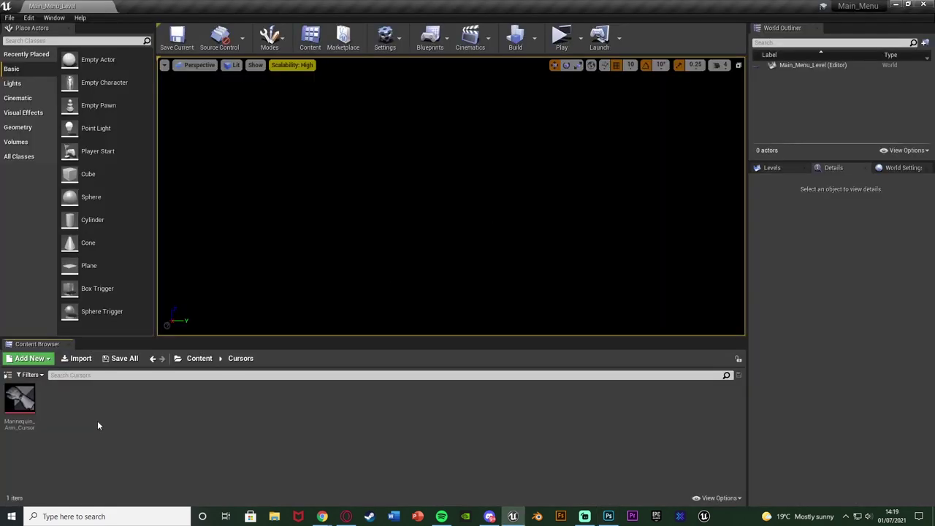
double_click(23, 402)
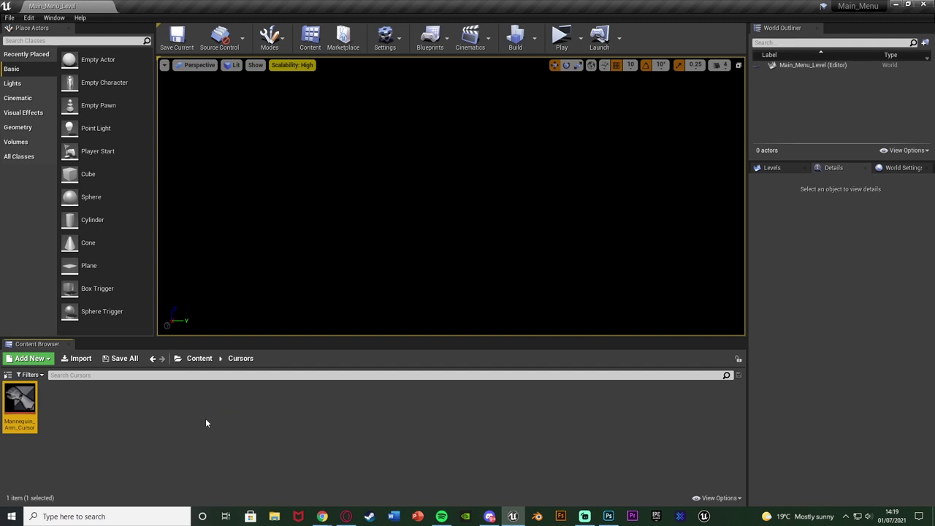
- Create a Widget Blueprint named MouseCursor1 in the Cursors folder and open it for editing
right_click(205, 421)
mouse_move(216, 413)
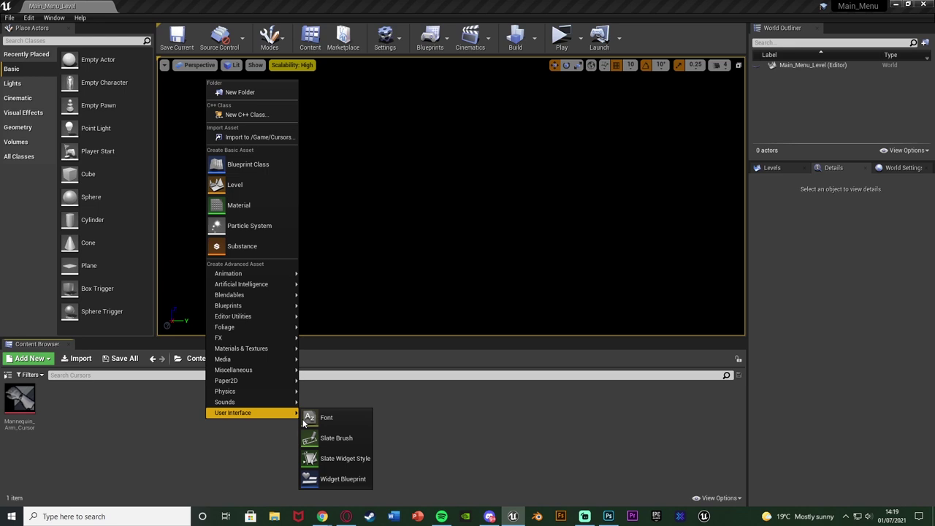
left_click(336, 479)
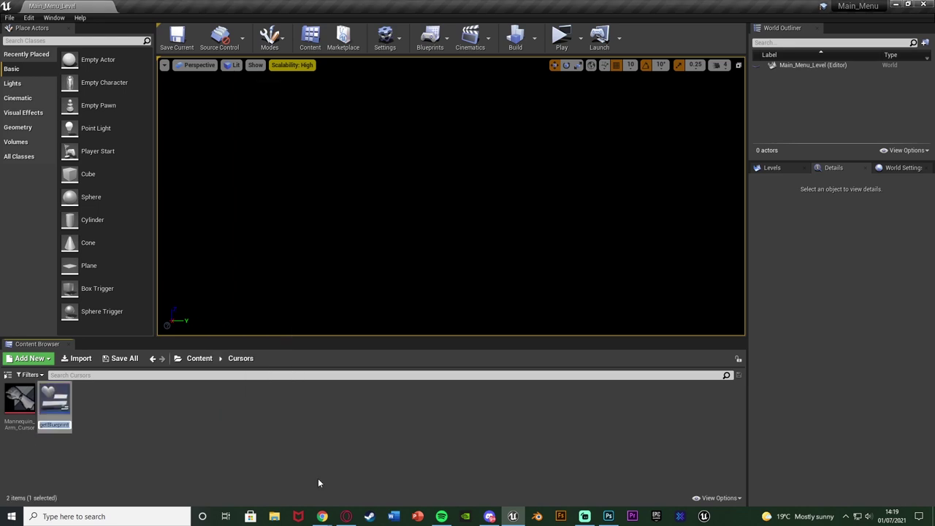
type("MouseCursor1")
key("Return")
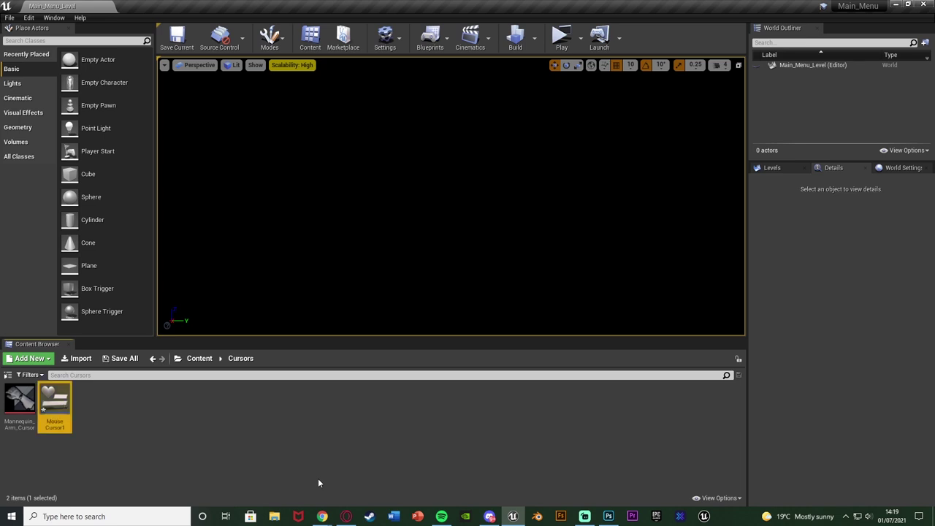
key("Return")
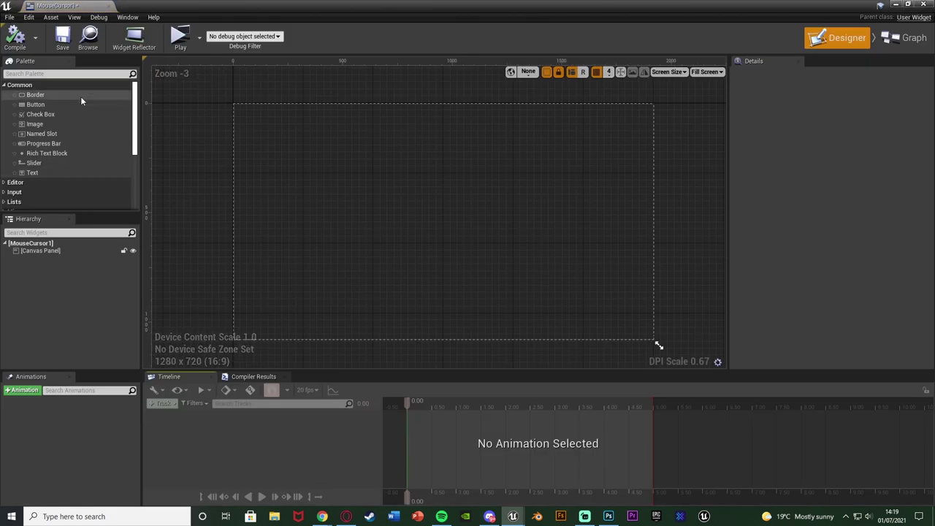
- Search the Palette for Image and place an Image widget on the MouseCursor1 canvas
left_click(80, 75)
type("ima")
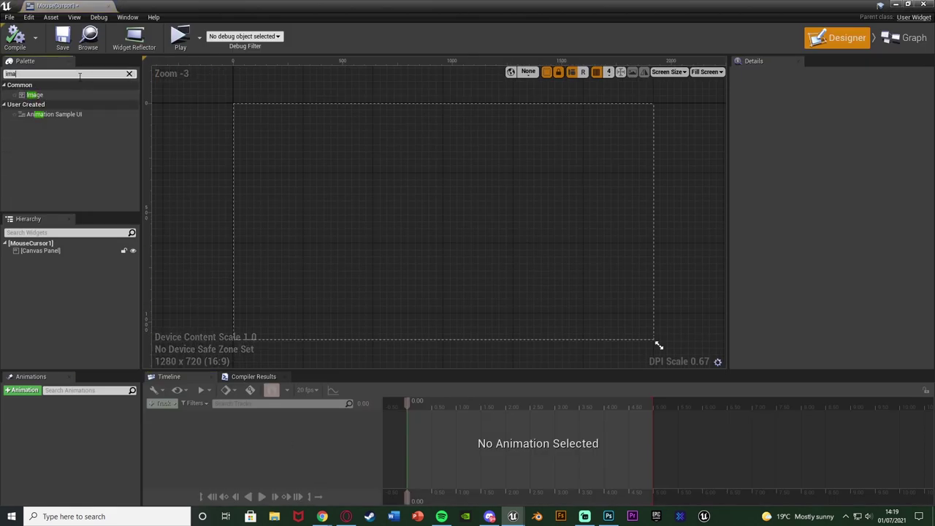
left_click_drag(58, 95, 84, 247)
left_click(129, 73)
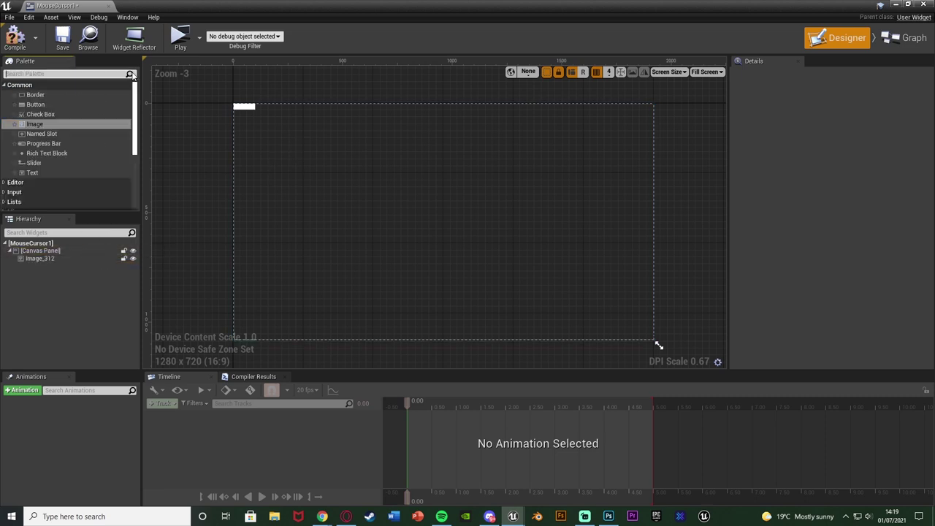
left_click(244, 106)
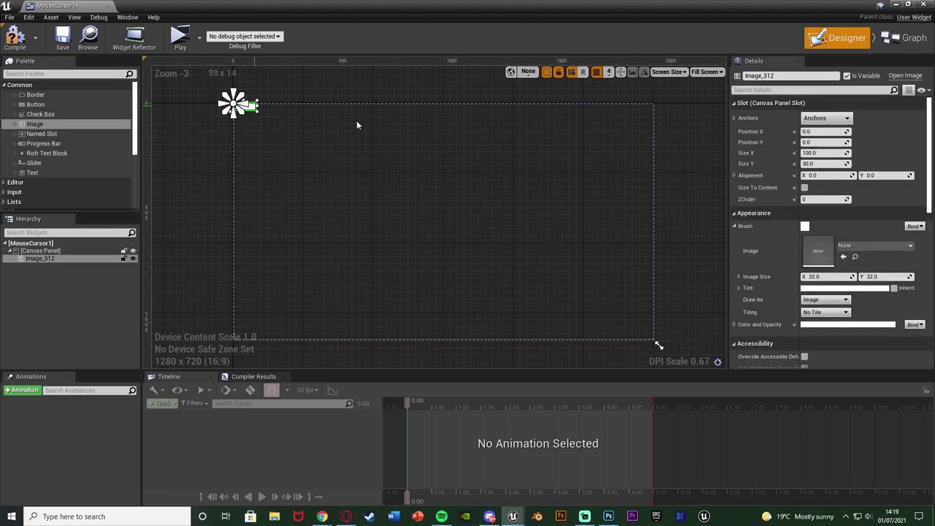
- Size the Image_312 widget to 50 × 50
left_click(821, 152)
type("30")
key("Tab")
type("50")
key("Return")
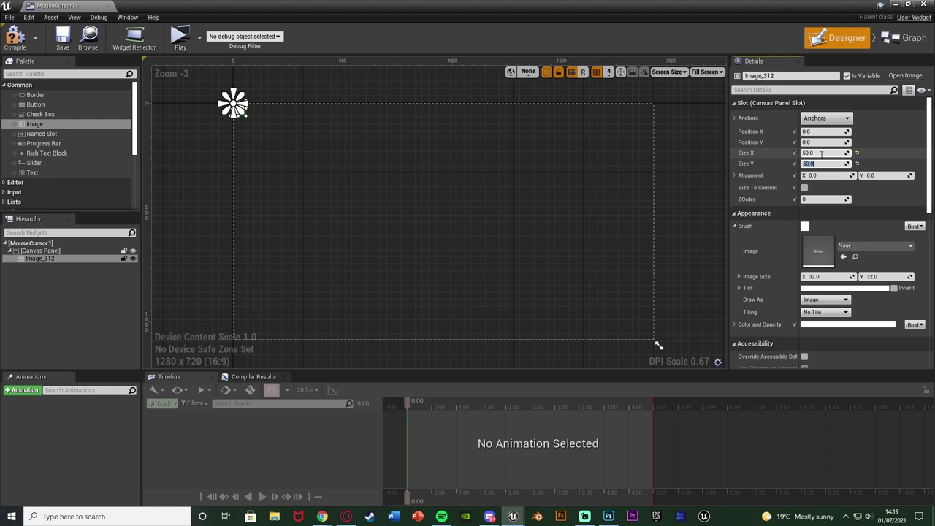
scroll(414, 181, "up", 4)
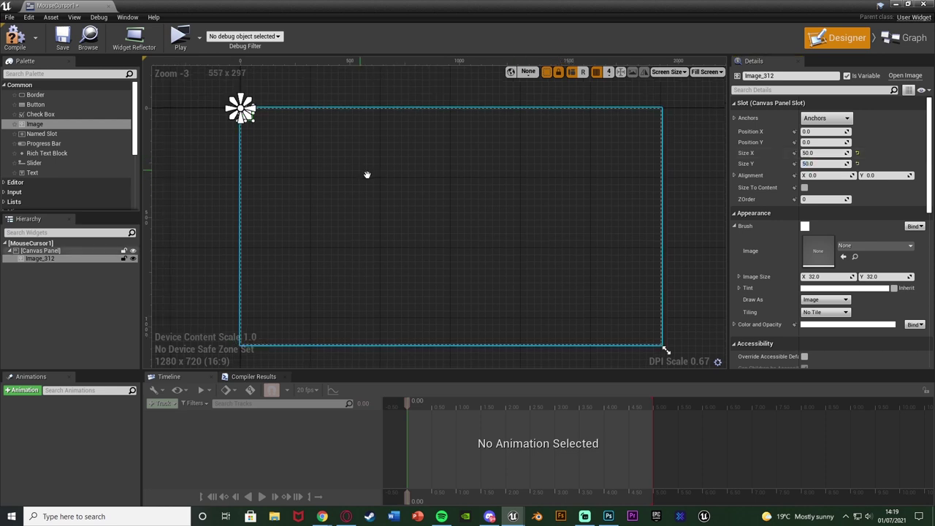
scroll(519, 226, "up", 7)
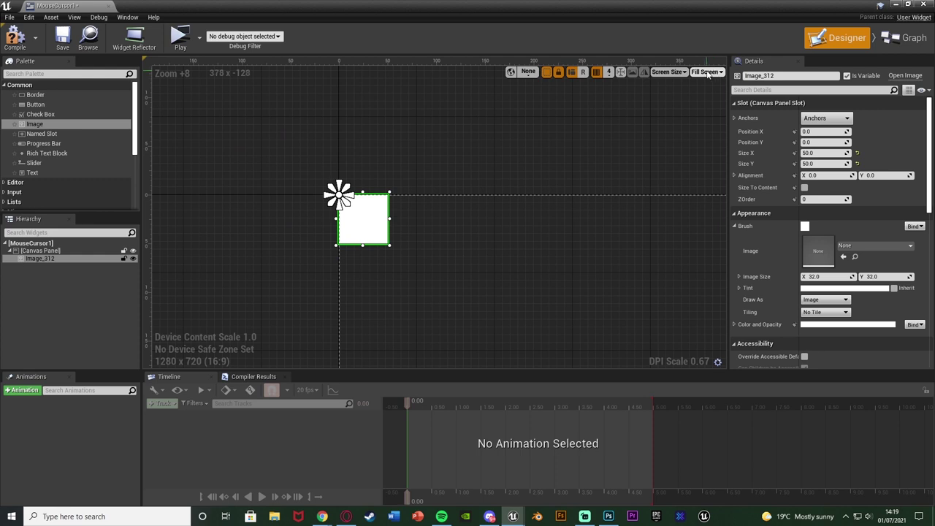
- Preview the widget at Desired on Screen size and move the image's anchor to its centre
left_click(708, 73)
left_click(710, 124)
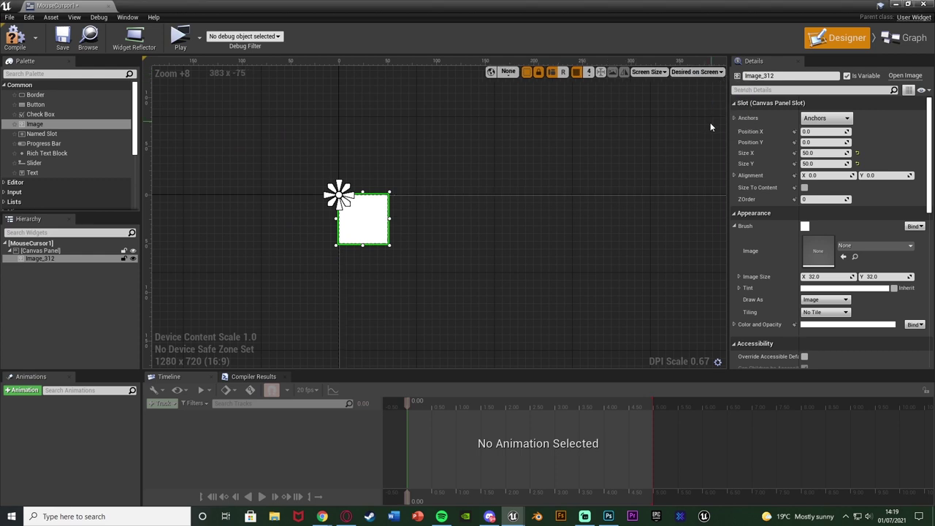
scroll(369, 255, "down", 9)
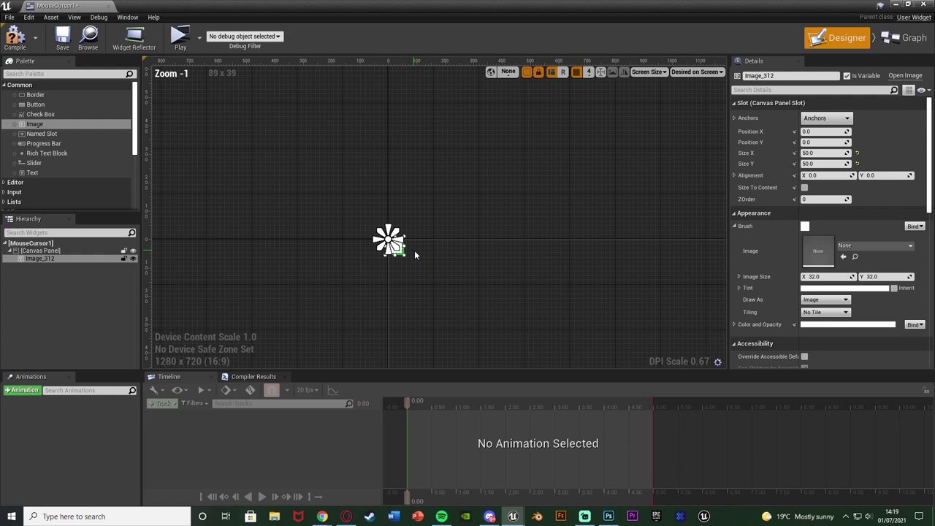
scroll(409, 257, "up", 15)
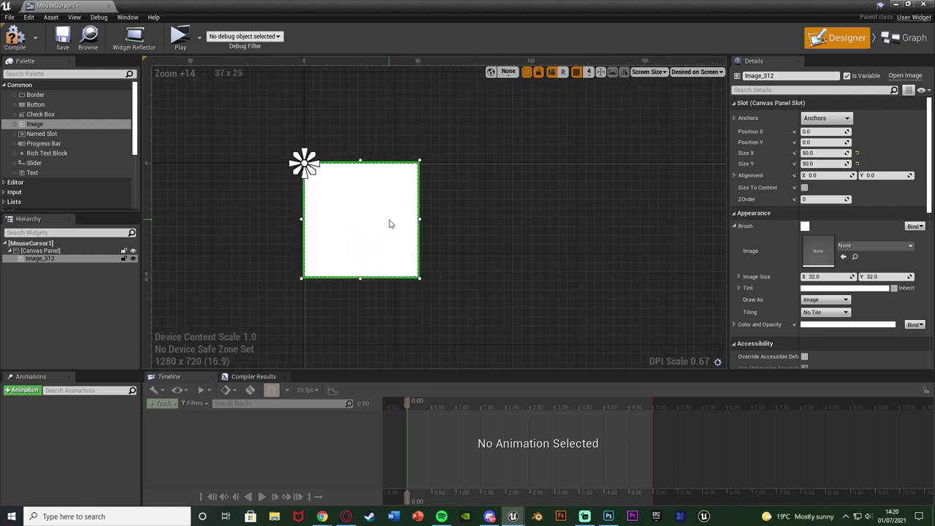
left_click_drag(304, 162, 363, 220)
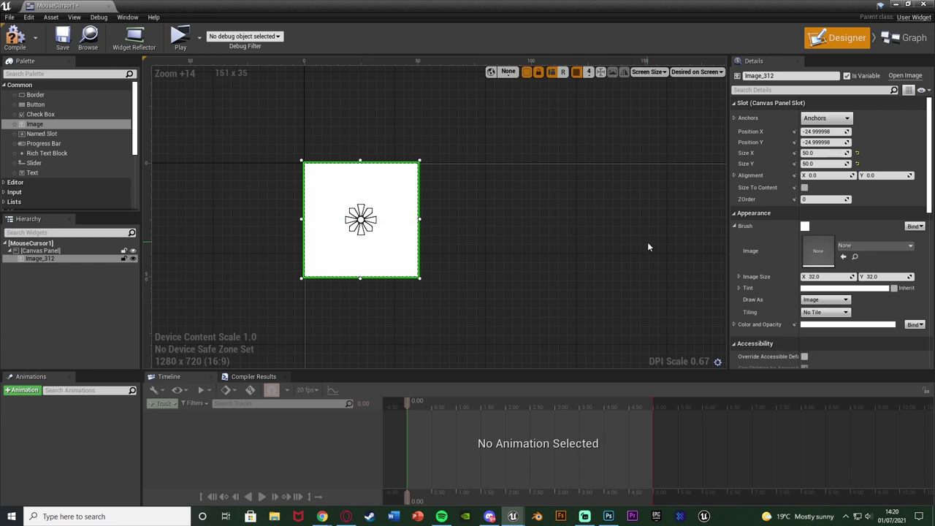
- Set the image's brush to the Mannequin_Arm_Cursor texture, searching 'Manne'
left_click(856, 252)
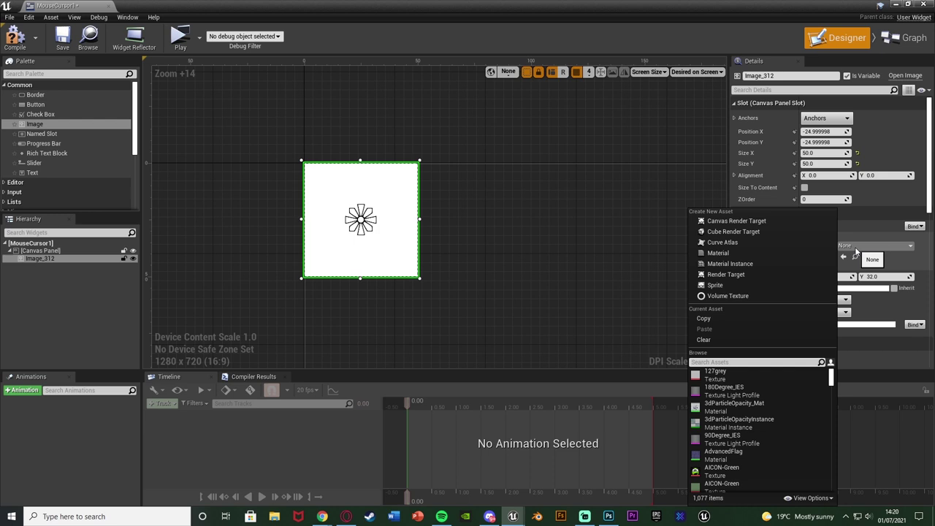
type("Manne")
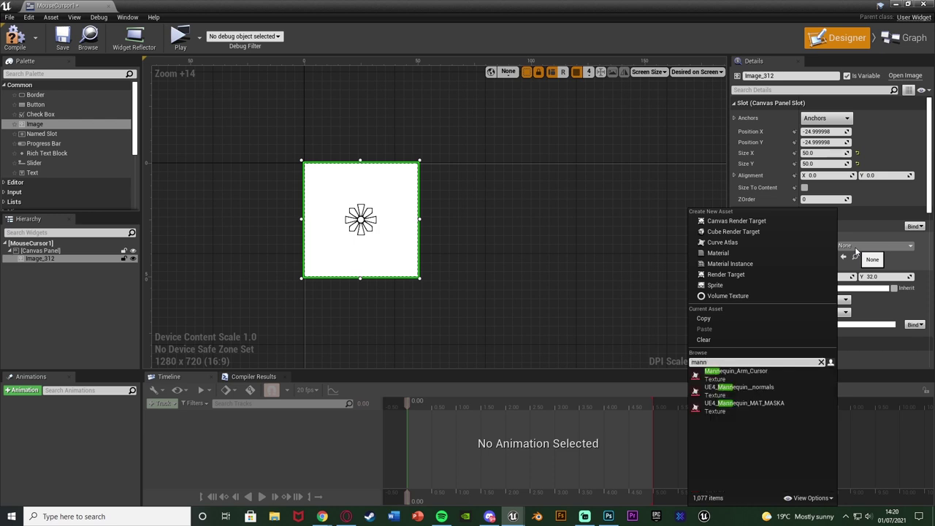
left_click(739, 377)
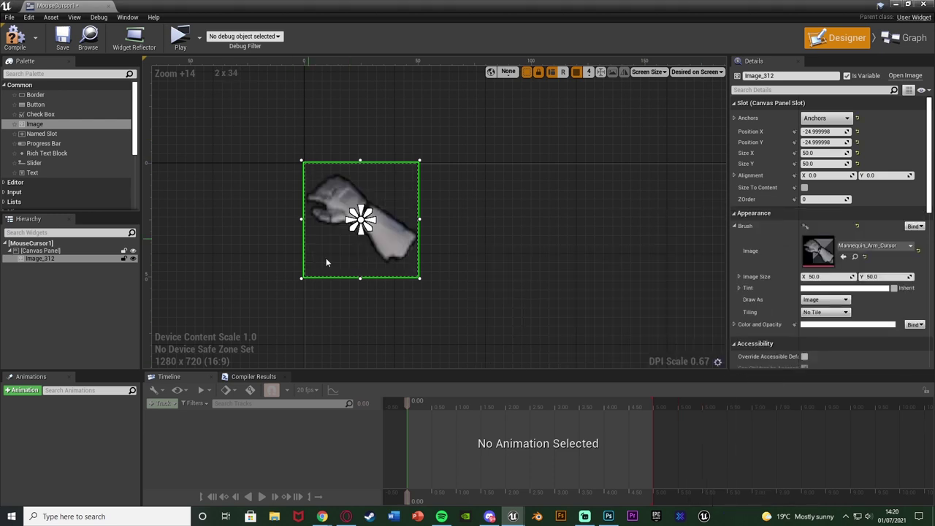
left_click(226, 227)
left_click(365, 233)
scroll(433, 242, "down", 7)
left_click(434, 247)
- Pan the canvas to check the small arm image, then close the MouseCursor1 editor
scroll(434, 247, "down", 7)
right_click_drag(384, 286, 353, 217)
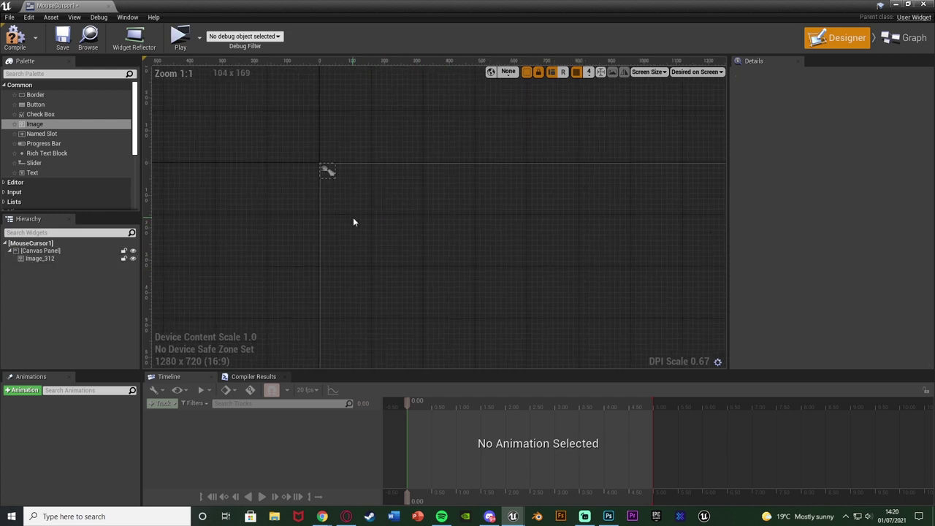
scroll(353, 217, "down", 3)
right_click_drag(330, 174, 265, 135)
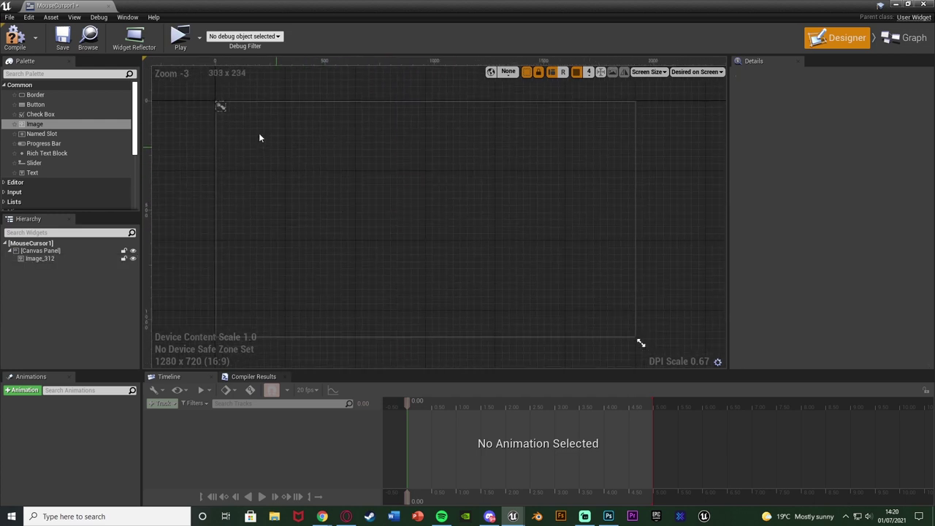
left_click(221, 108)
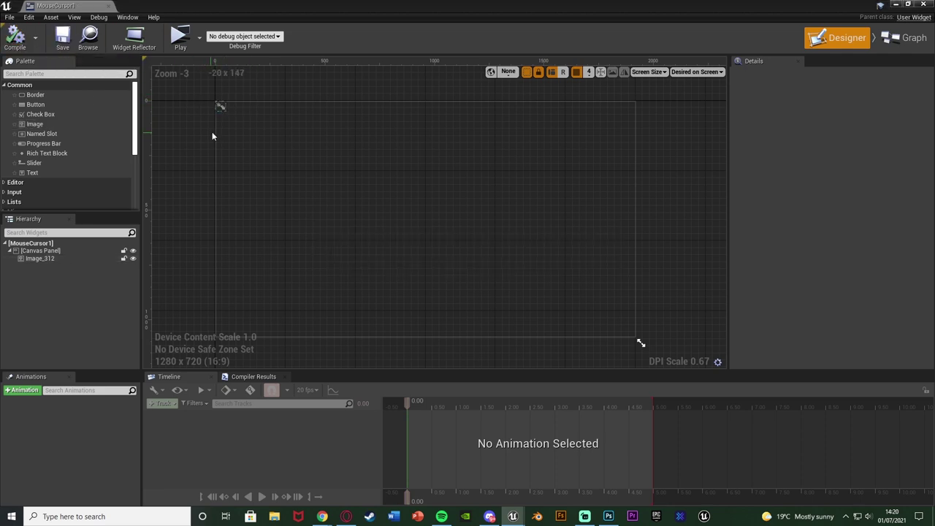
scroll(296, 128, "up", 5)
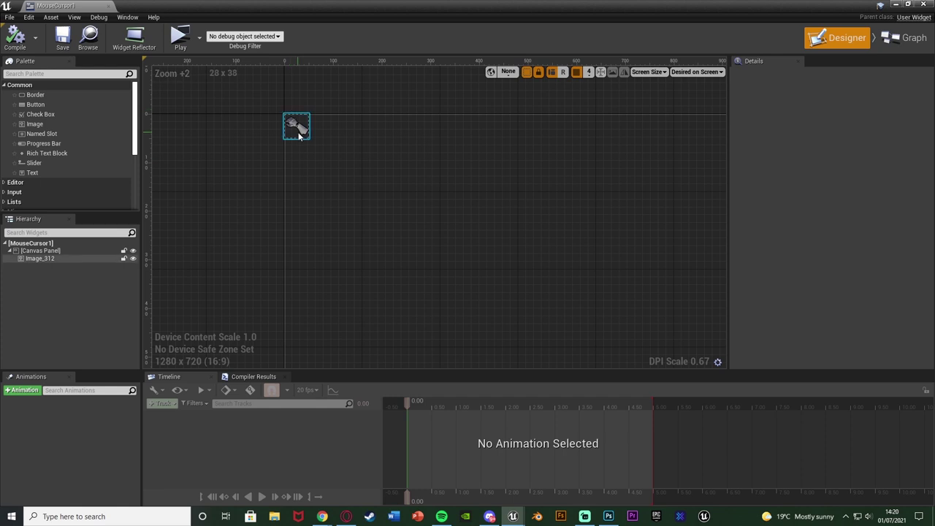
scroll(326, 204, "up", 3)
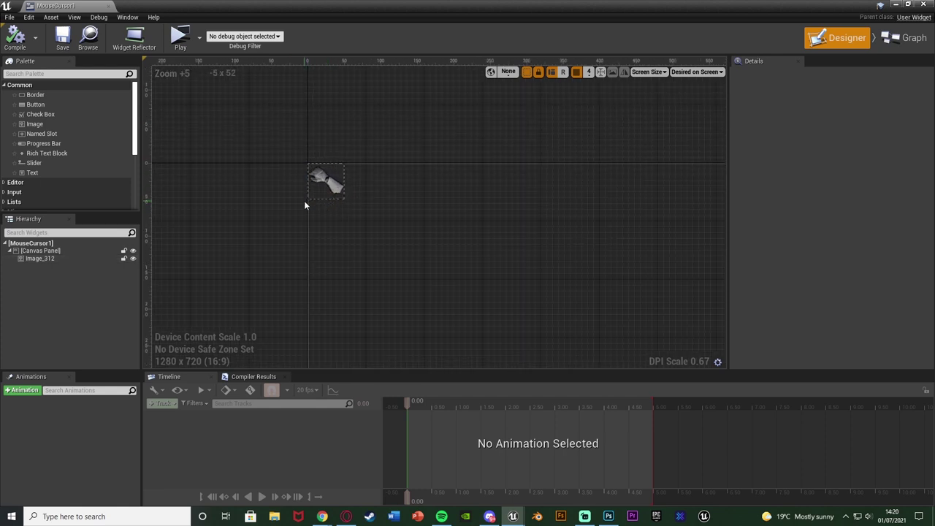
left_click(62, 5)
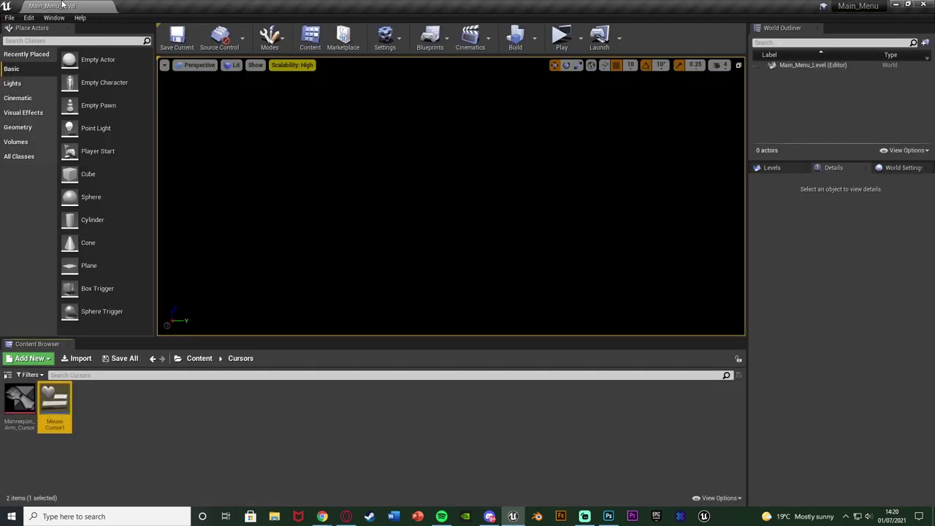
- In Project Settings' User Interface section, add a Software Cursors entry mapping Default to MouseCursor1
left_click(29, 17)
left_click(72, 159)
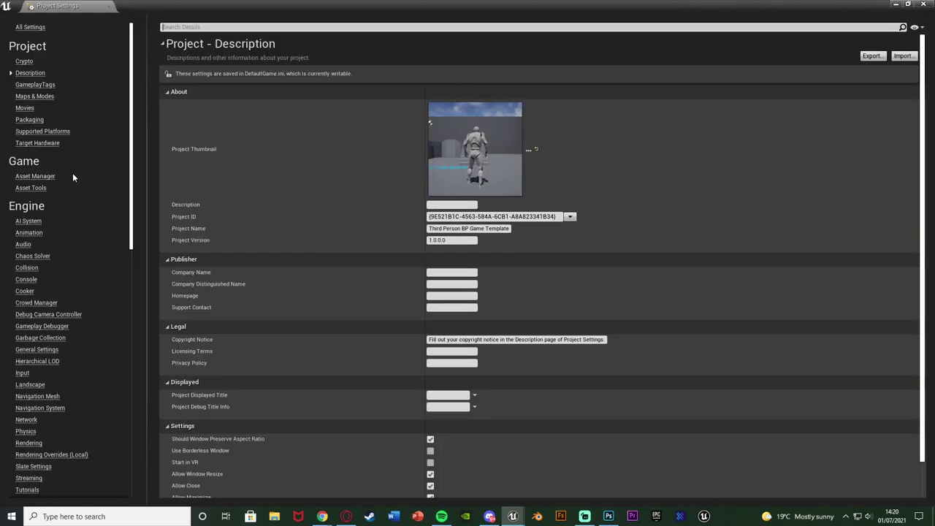
scroll(42, 180, "down", 5)
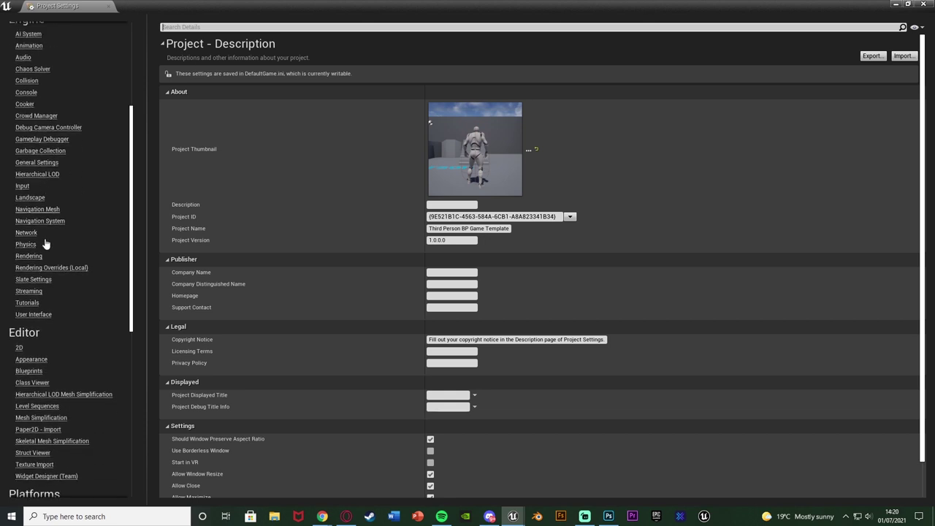
left_click(35, 315)
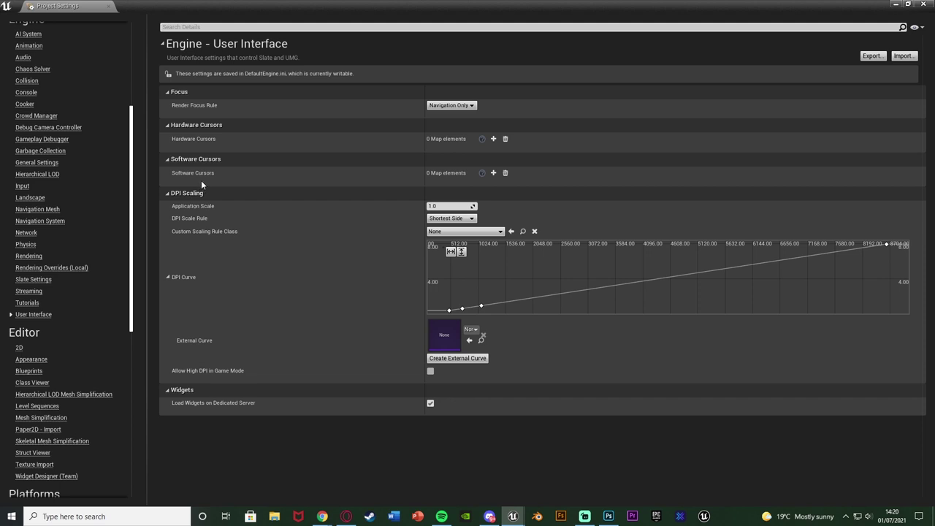
left_click(493, 174)
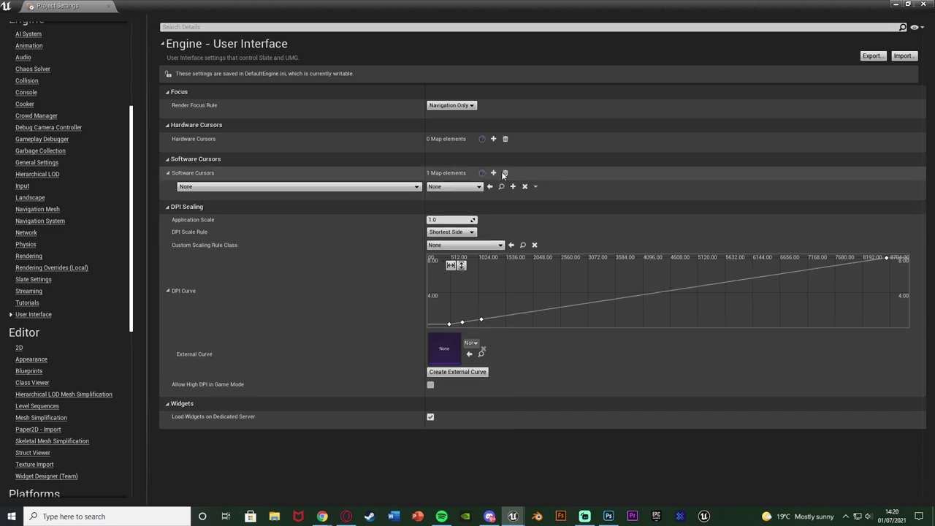
left_click(235, 189)
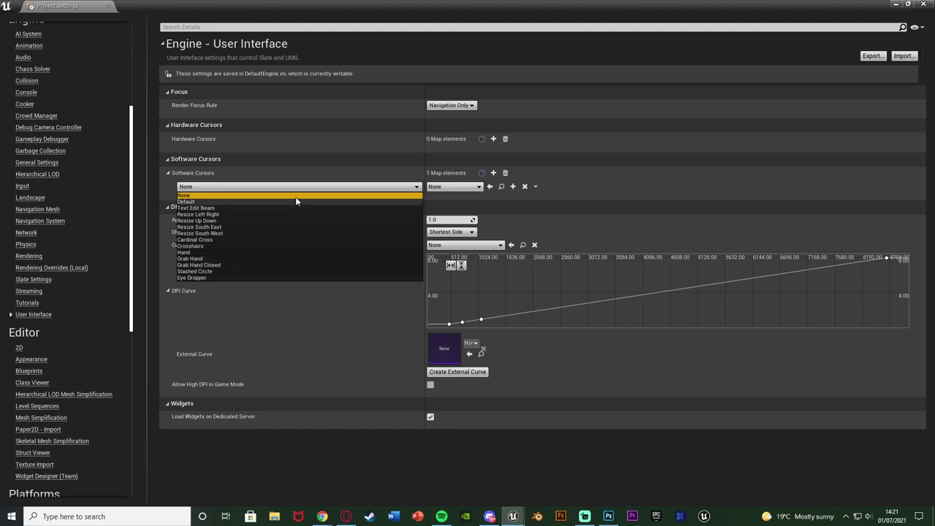
left_click(239, 202)
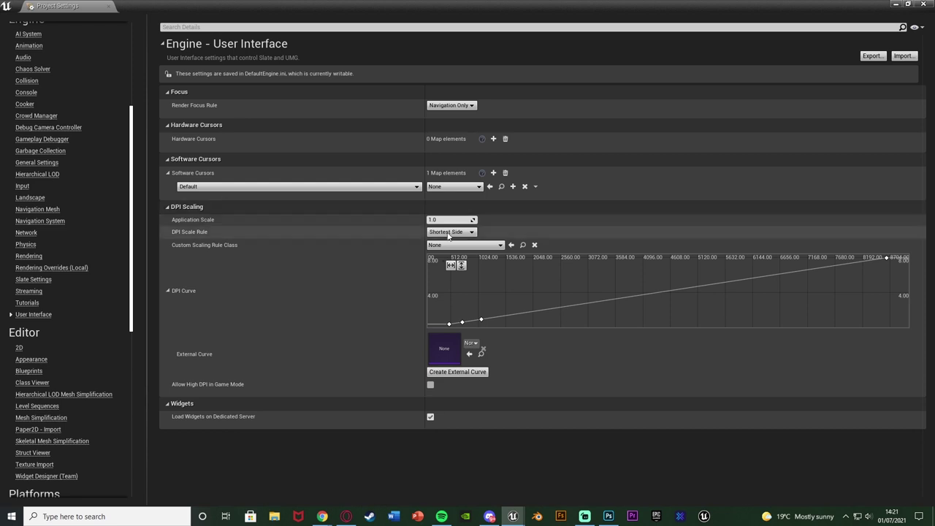
left_click(470, 188)
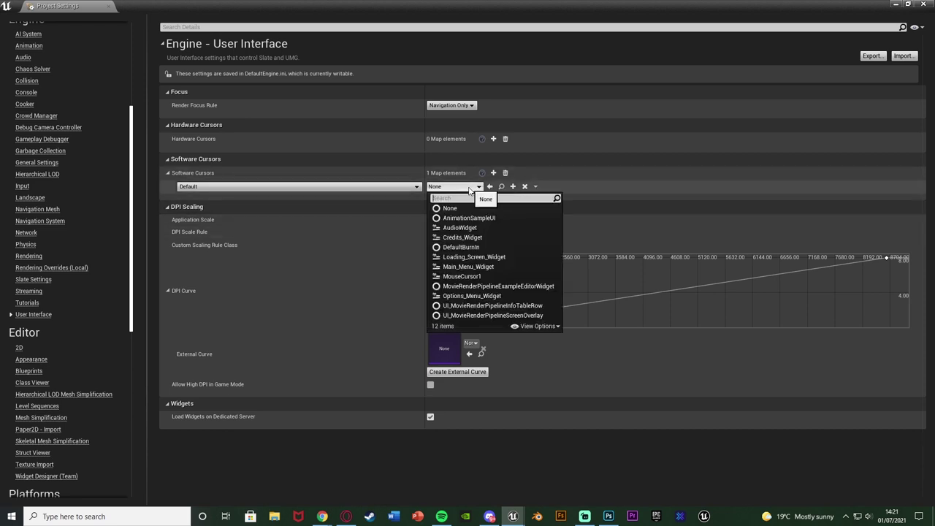
left_click(481, 276)
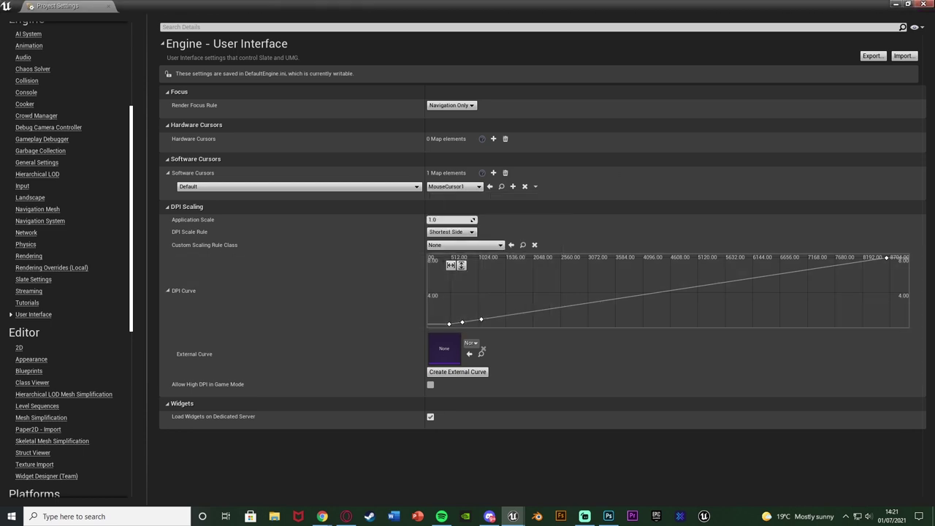
left_click(928, 4)
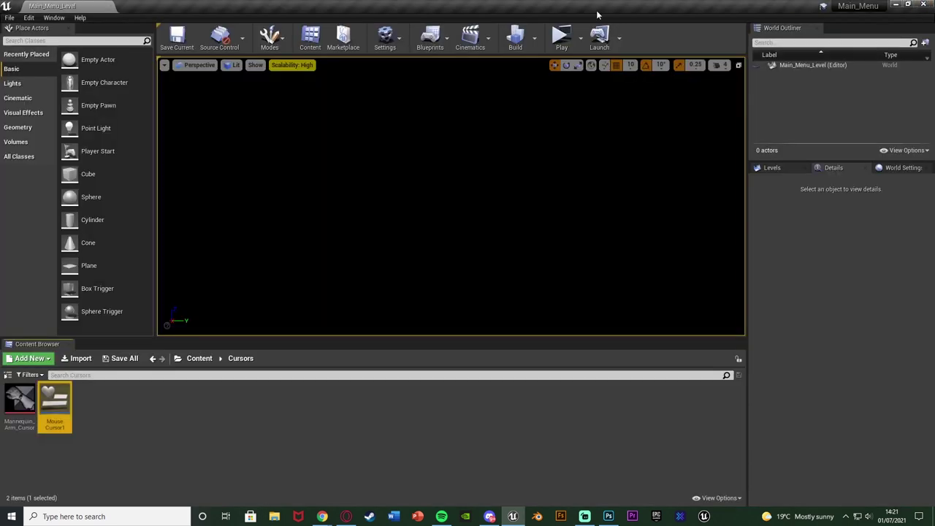
left_click(560, 34)
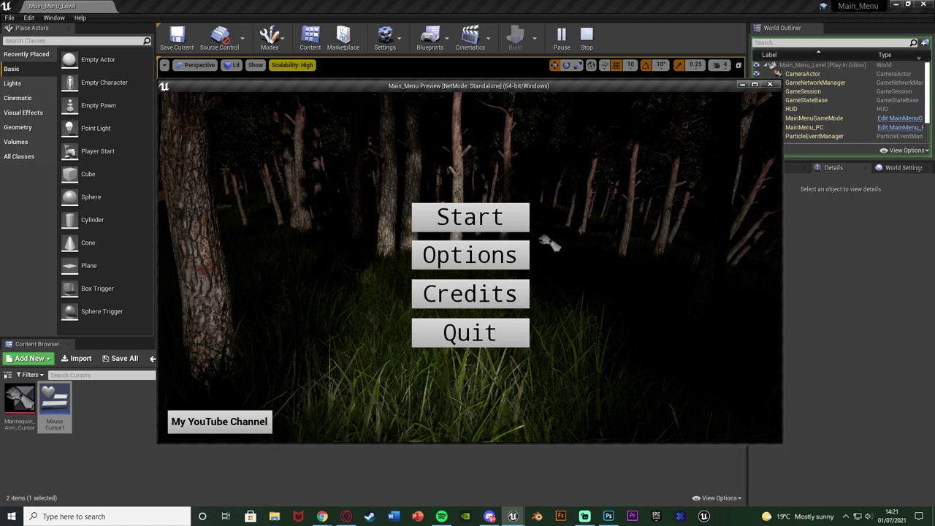
left_click(522, 224)
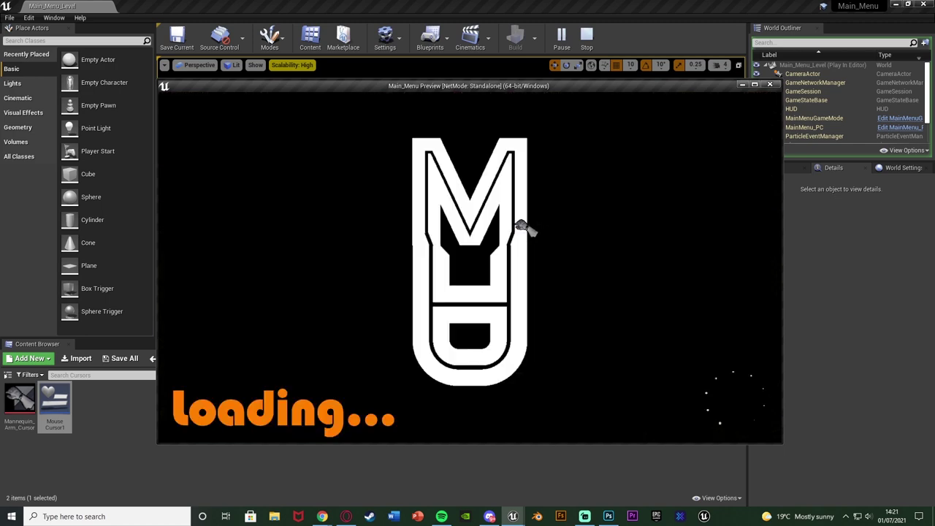
key("w")
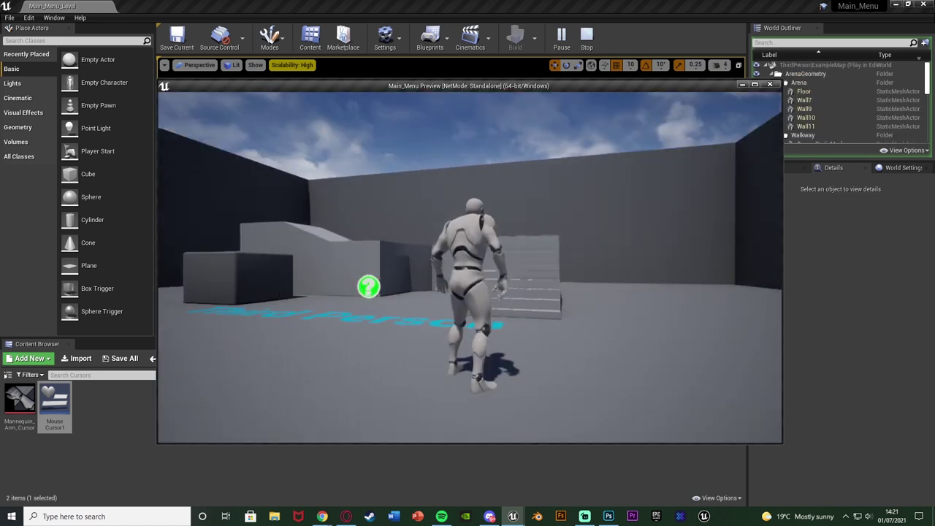
key("Escape")
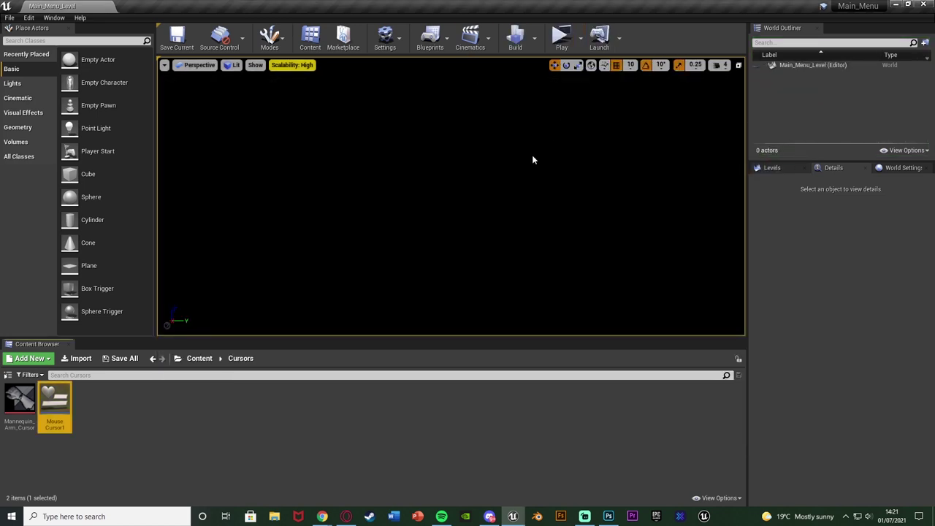
- Play the main menu and visit the Graphics and Audio options before opening Credits
left_click(562, 37)
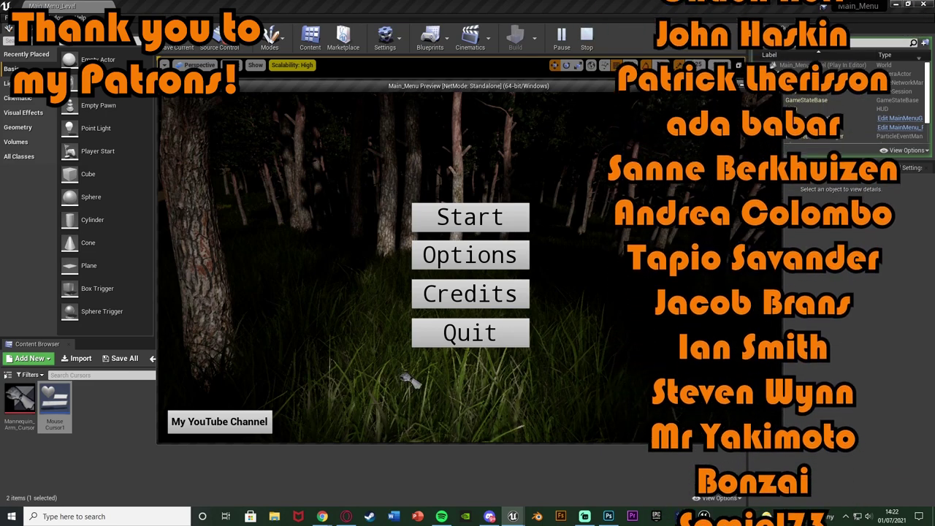
left_click(486, 254)
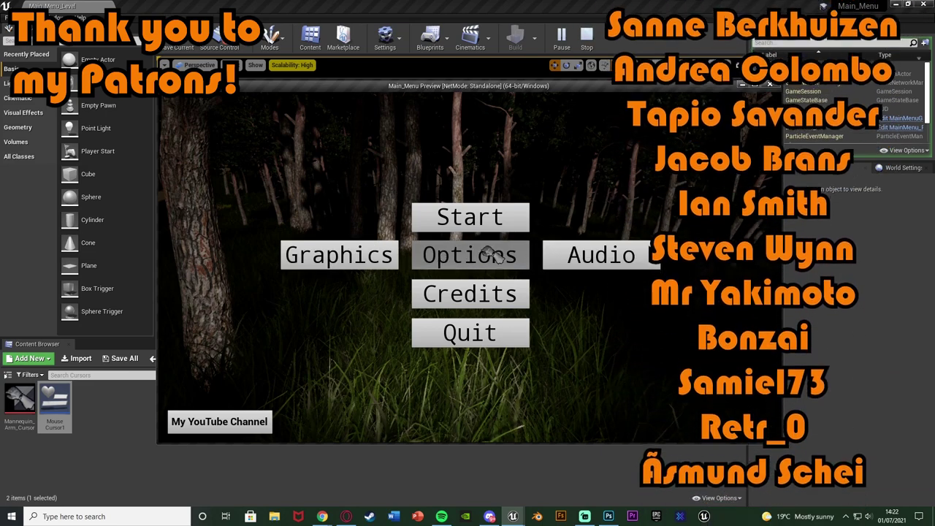
left_click(357, 255)
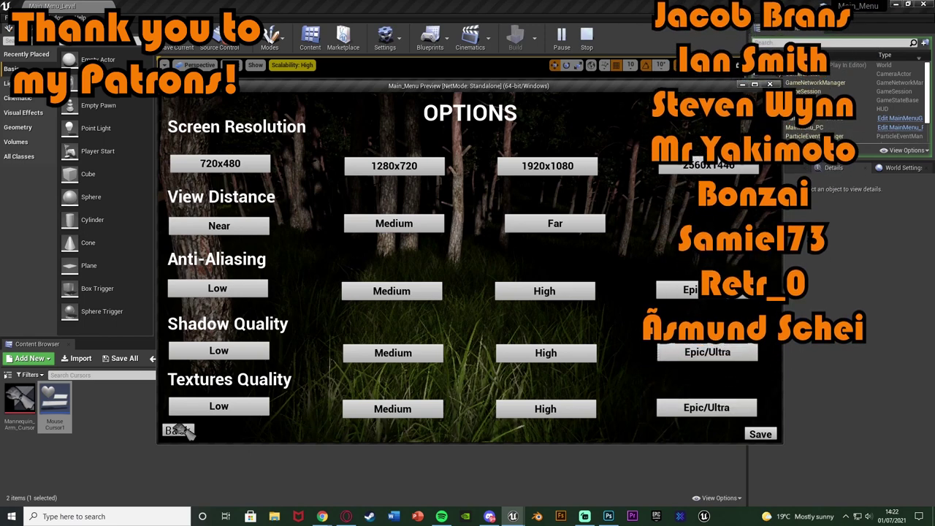
left_click(179, 431)
left_click(554, 255)
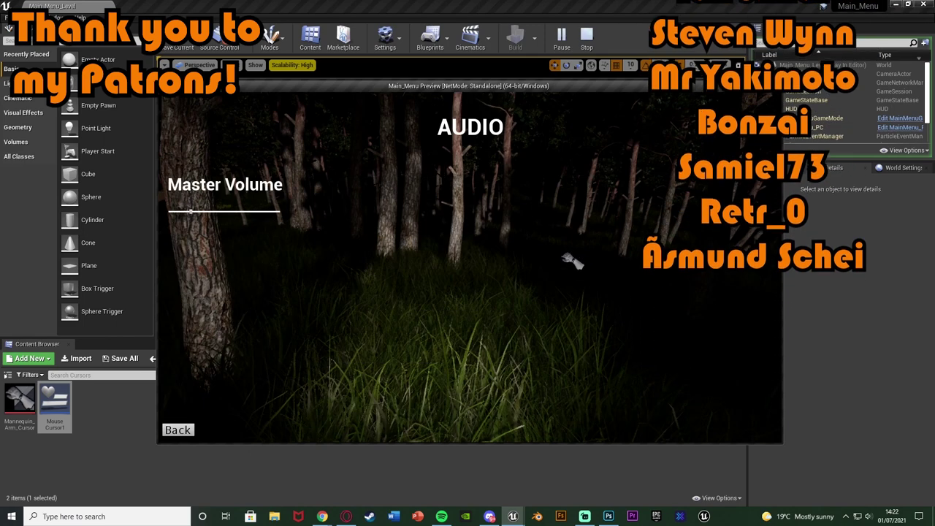
left_click(179, 431)
left_click(470, 292)
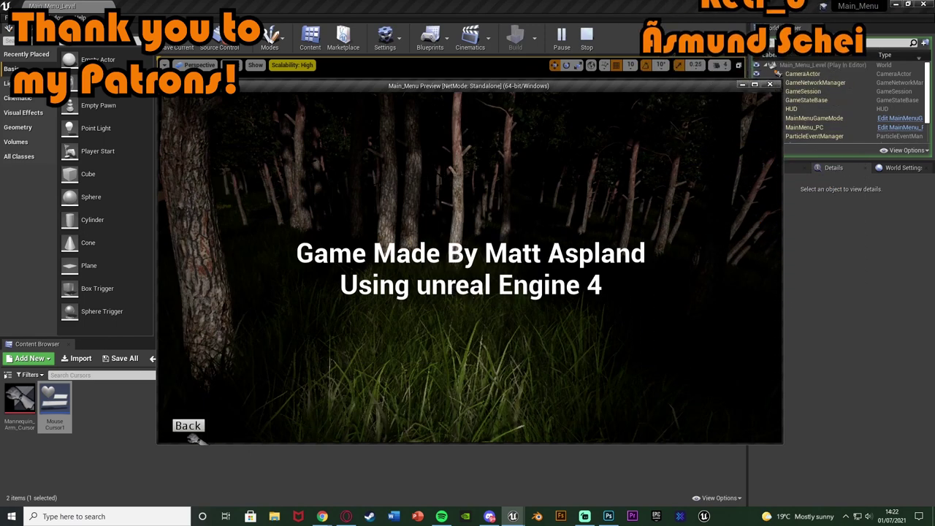